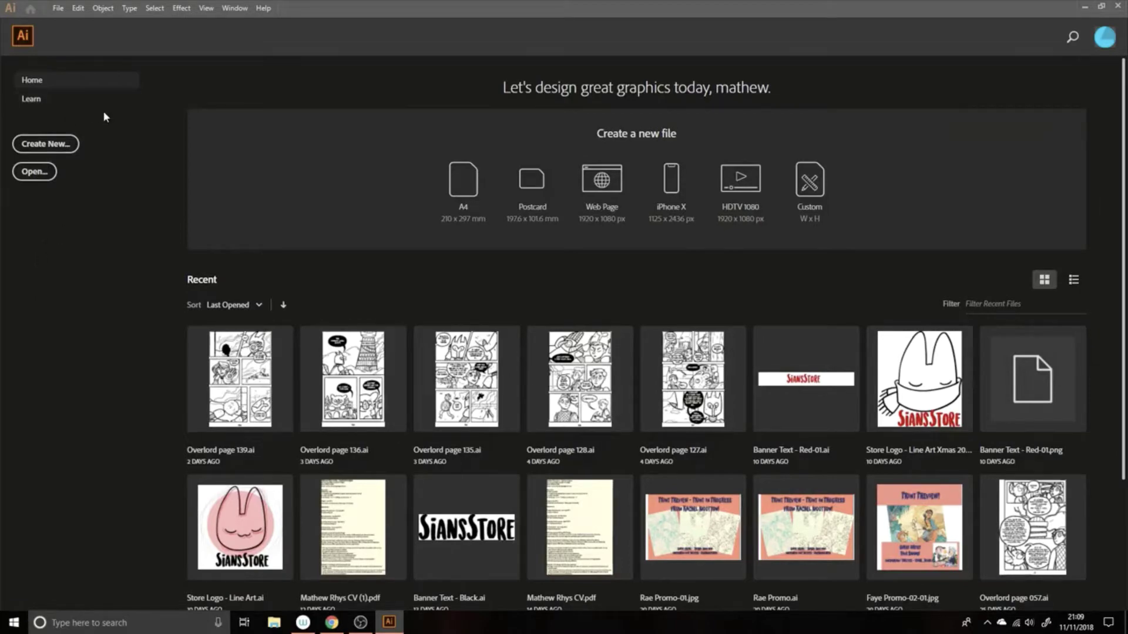
- Create a new 190 × 190 mm document in CMYK Color with High (300 ppi) raster effects and a bleed on all sides
click(59, 12)
click(76, 22)
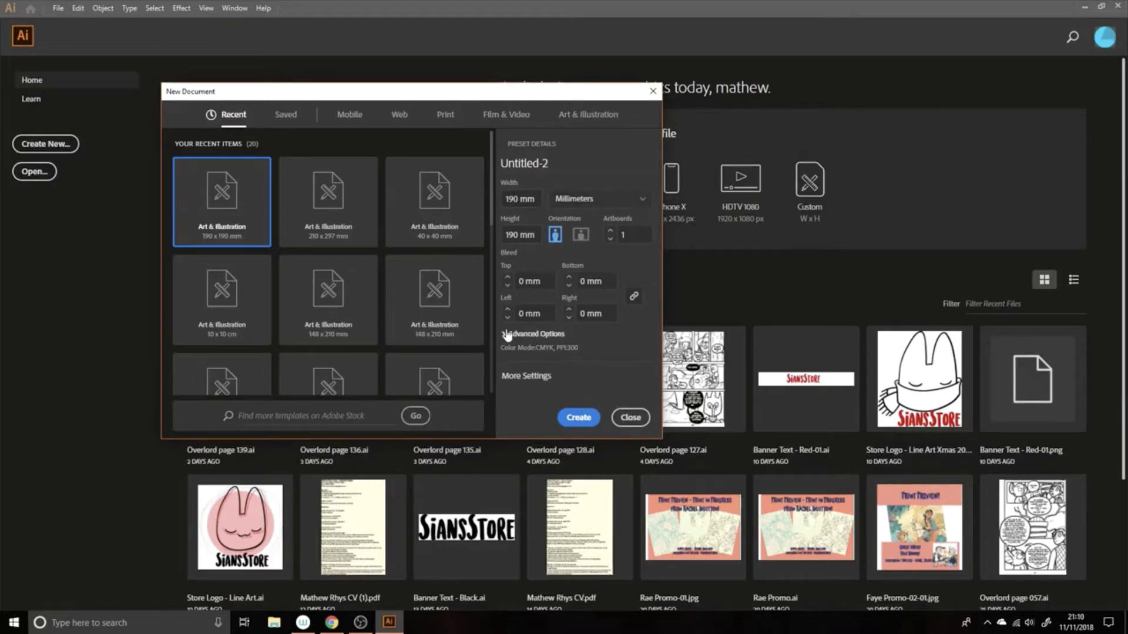
click(535, 333)
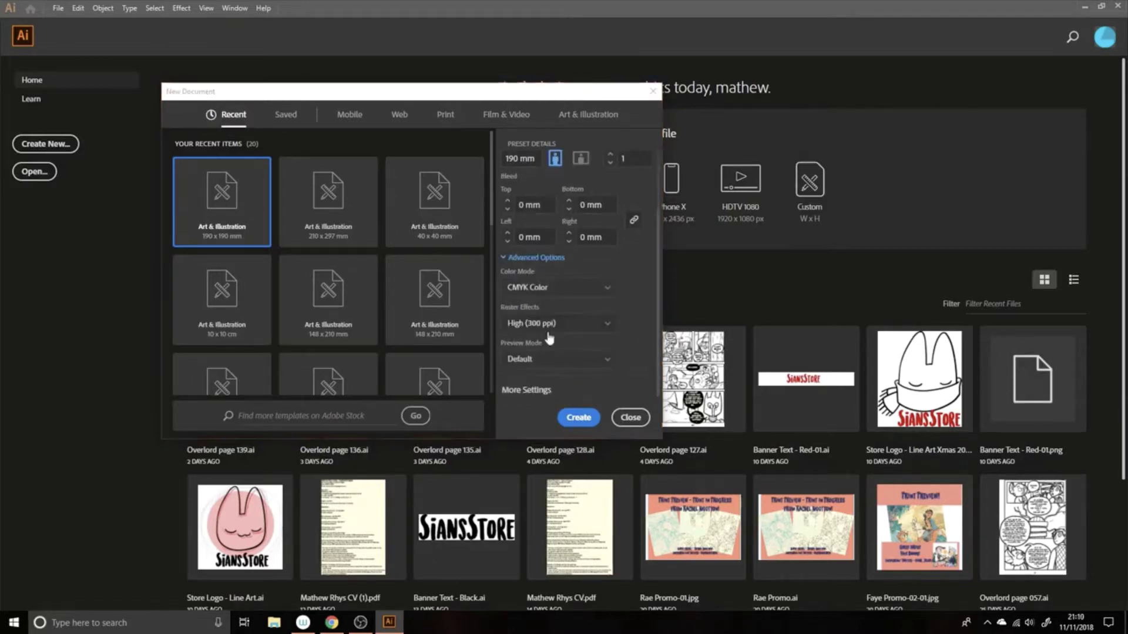
click(602, 295)
click(578, 325)
click(609, 323)
click(611, 327)
scroll(636, 298, up, 3)
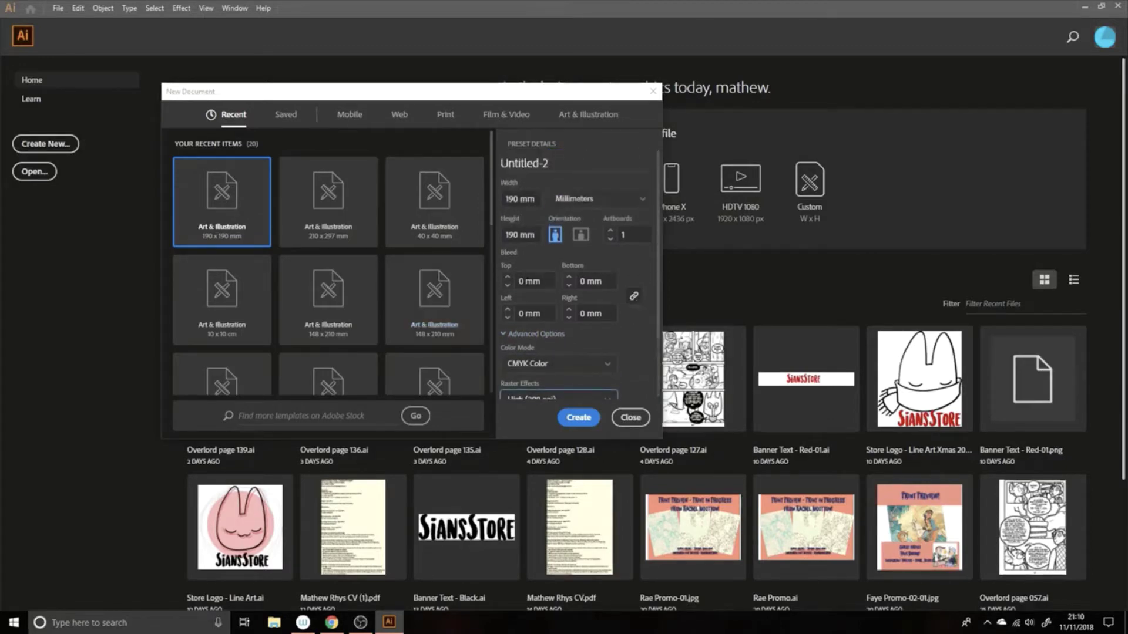
click(508, 278)
click(589, 418)
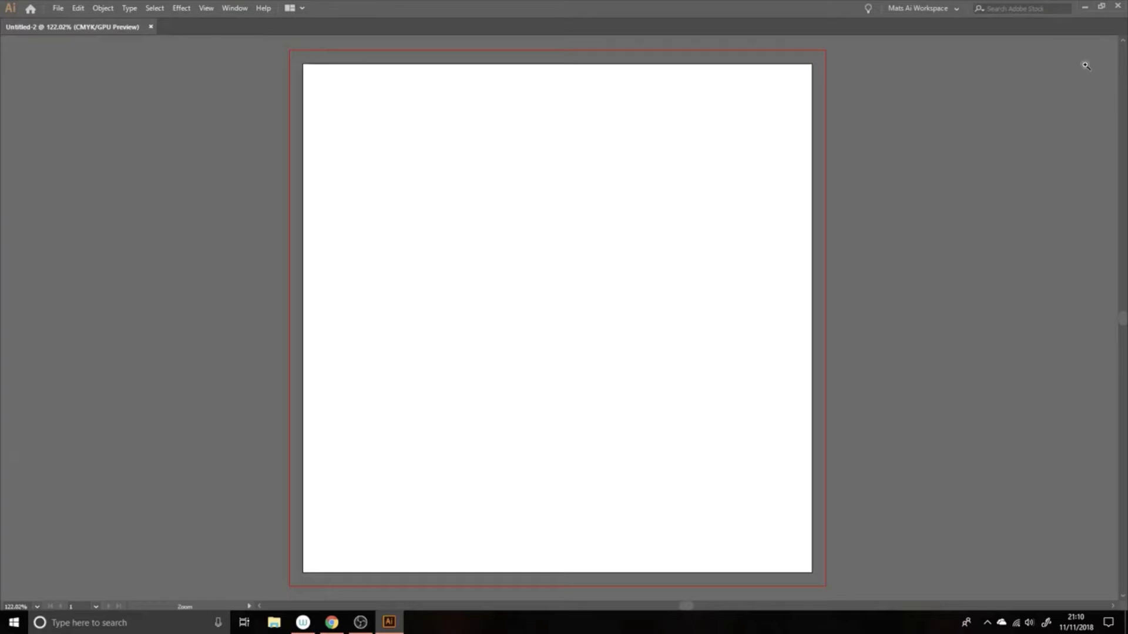
- Display the Properties panel group beside the blank artboard
click(244, 8)
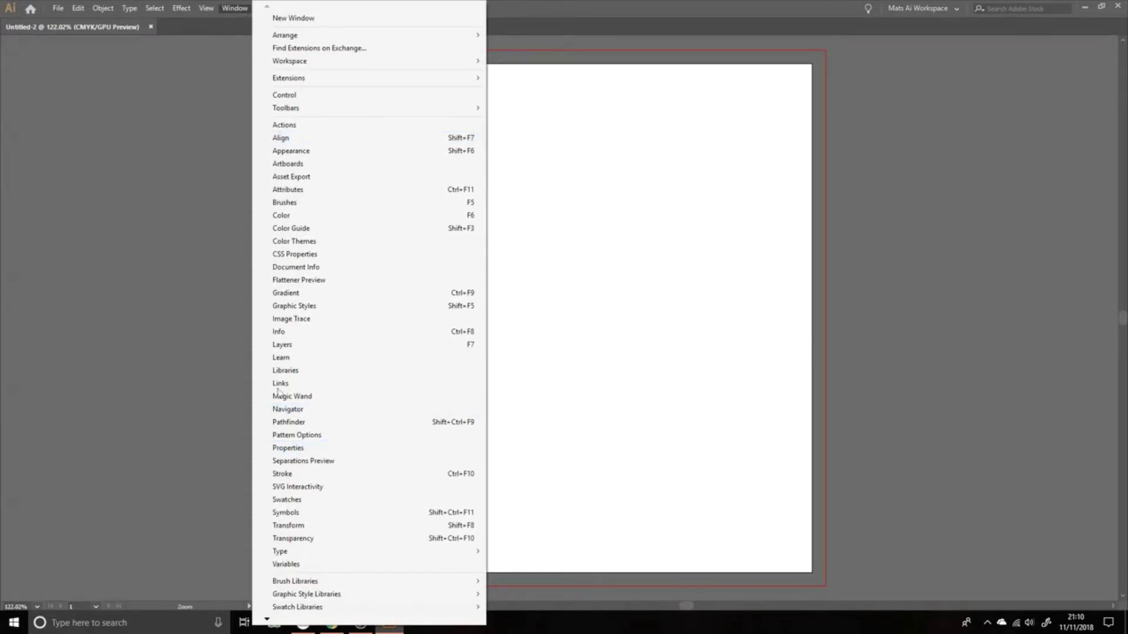
click(75, 157)
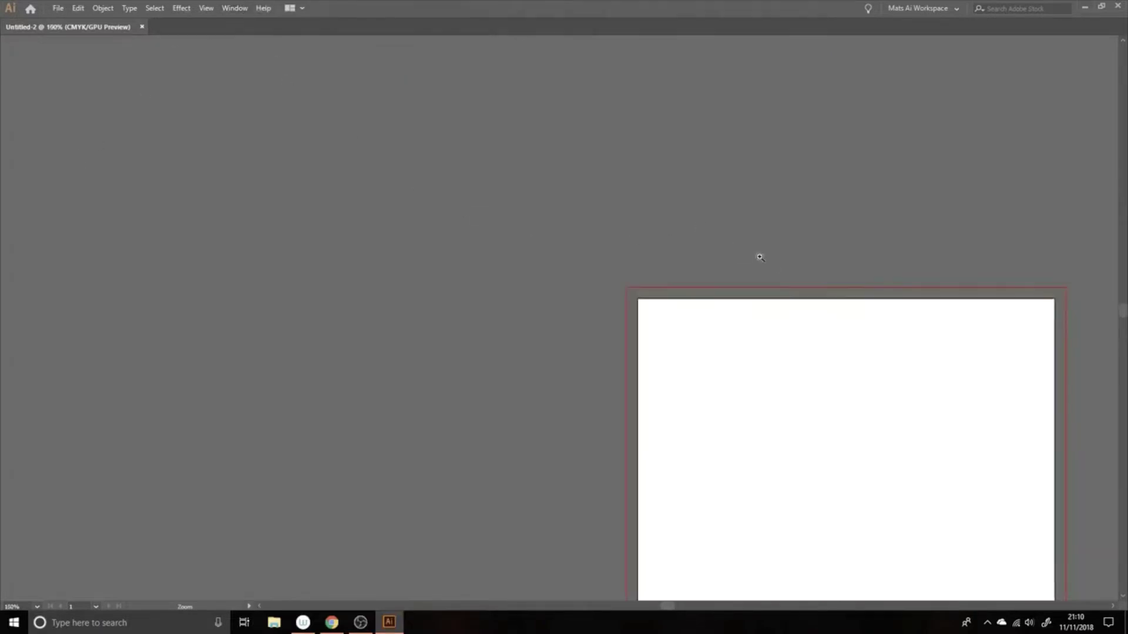
key(ctrl+1)
click(234, 9)
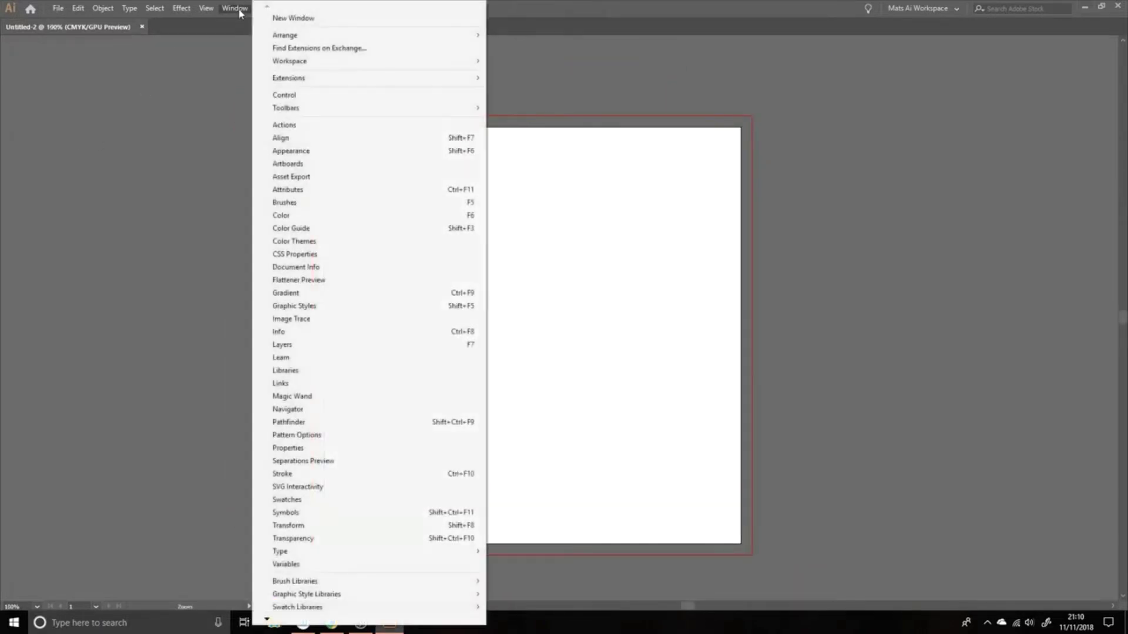
click(332, 448)
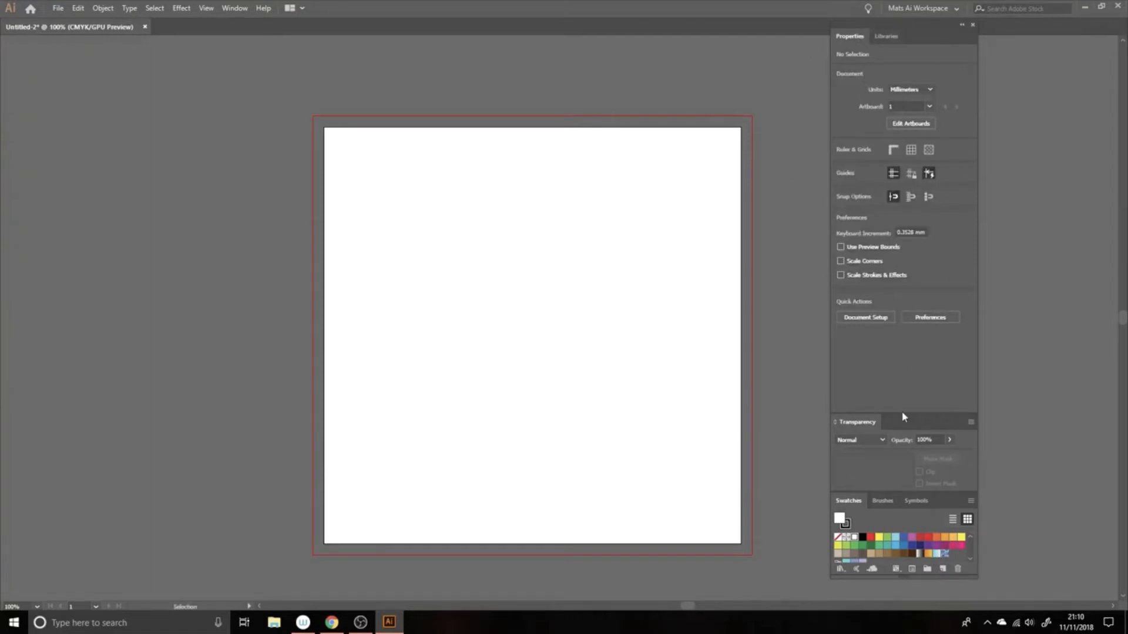
- Reorder the docked panels so Swatches follows Brushes and Symbols, and Transparency sits beneath the Swatches group
drag(870, 424, 604, 336)
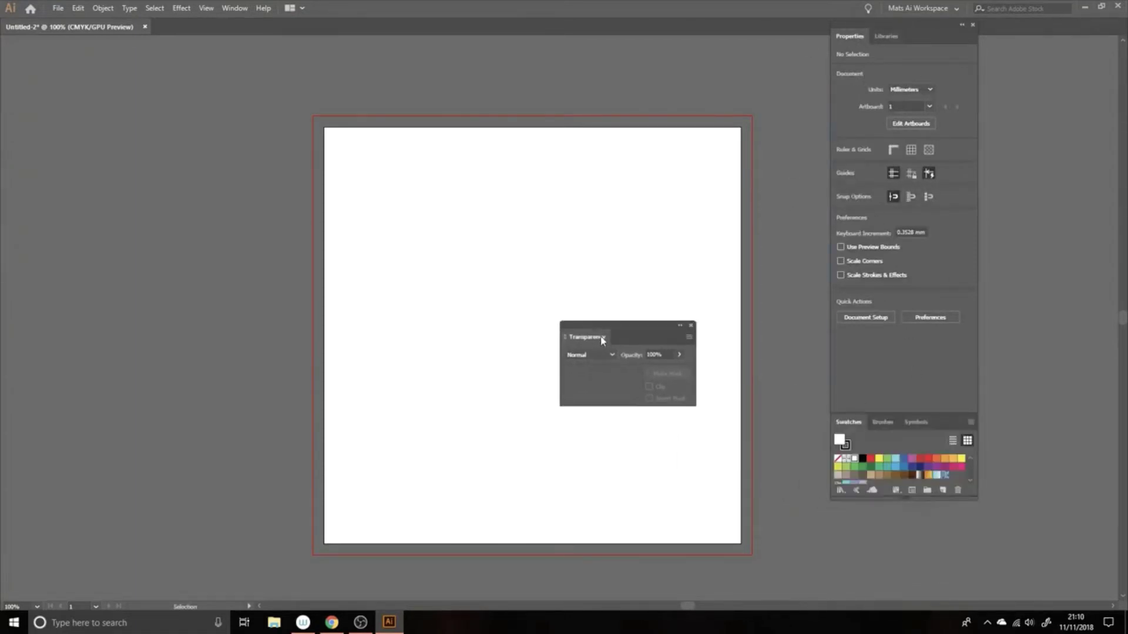
drag(848, 422, 917, 421)
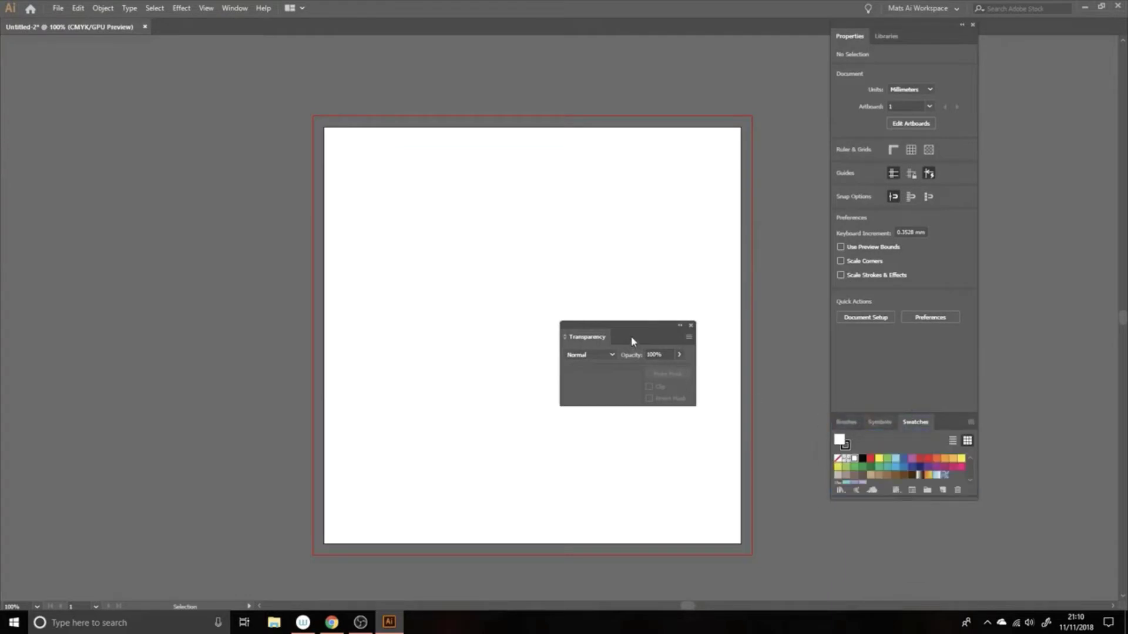
drag(629, 325, 905, 506)
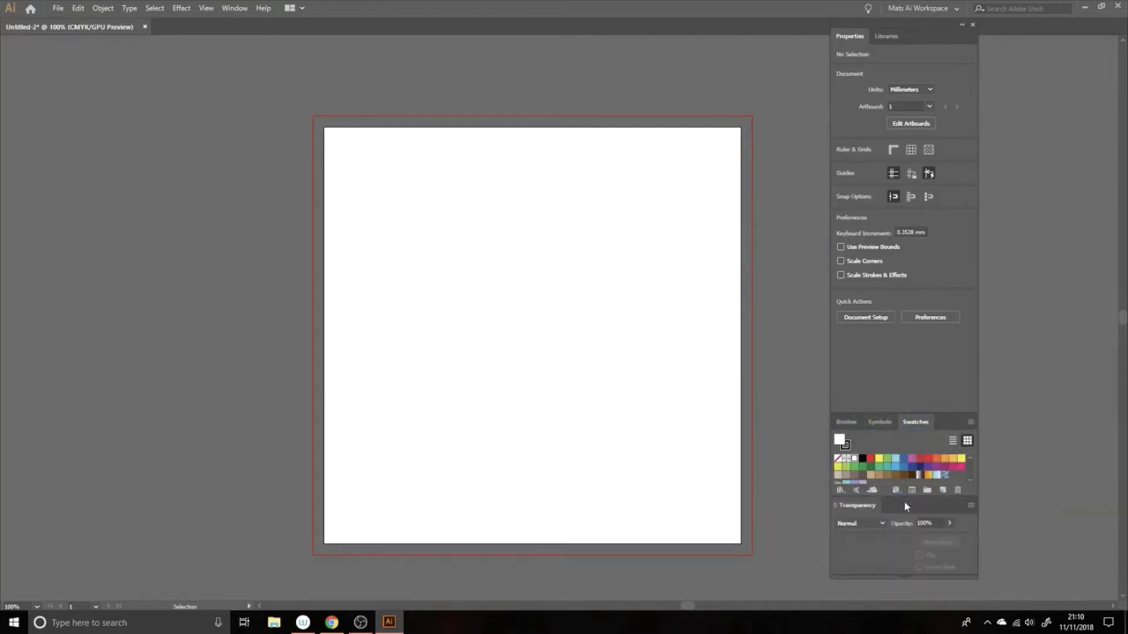
- Display the panel group containing Layers, Color, Align and Pathfinder, along with the Basic toolbar
click(238, 9)
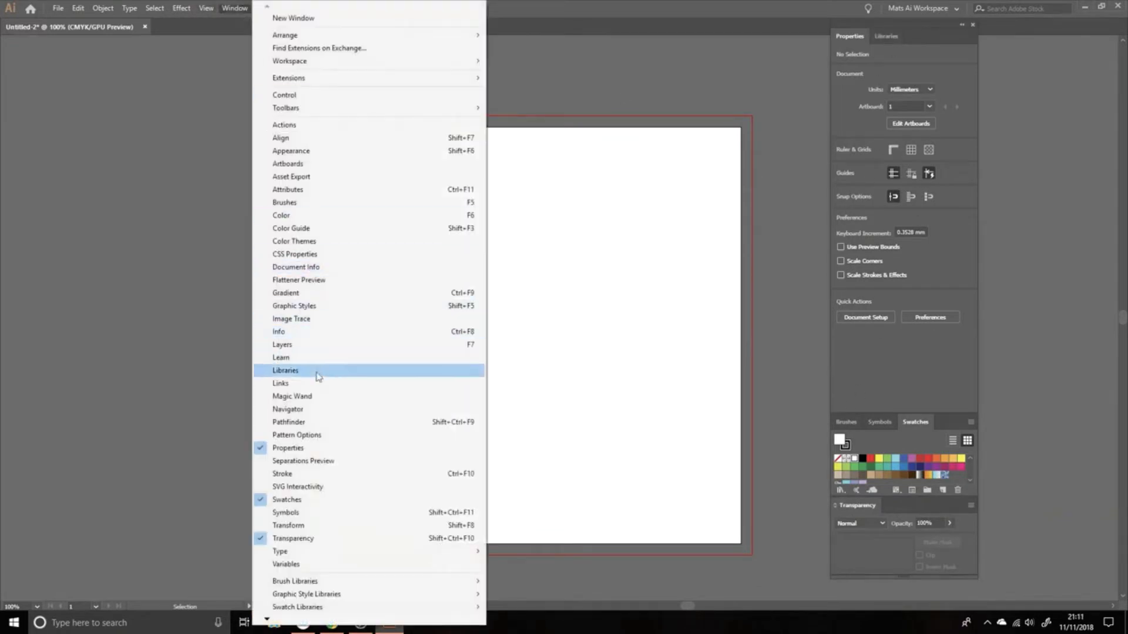
click(322, 358)
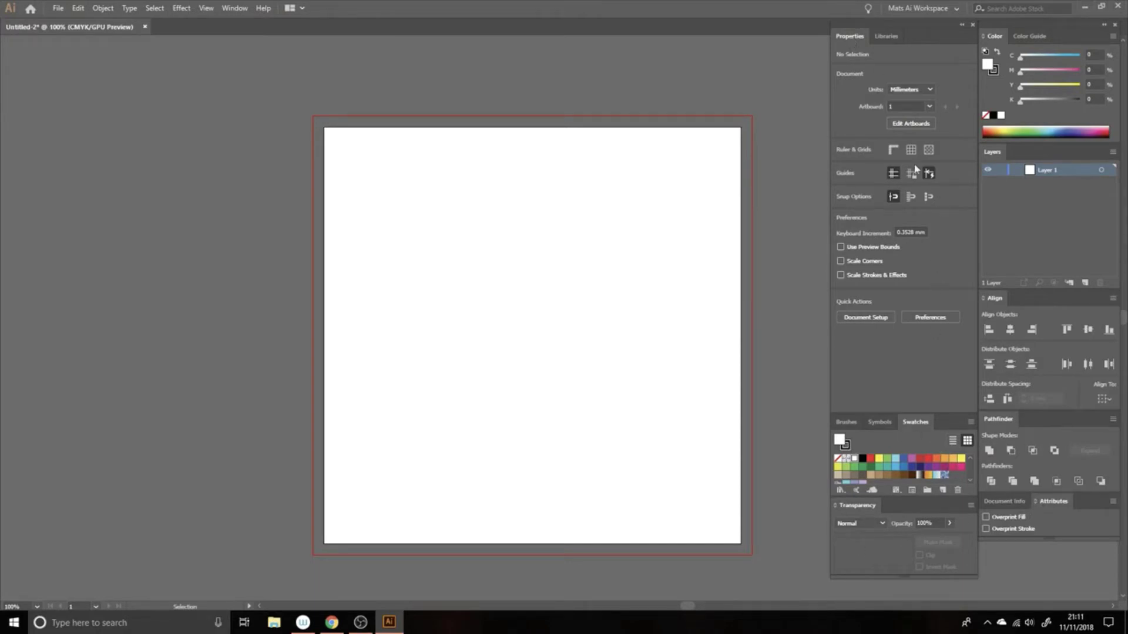
click(234, 8)
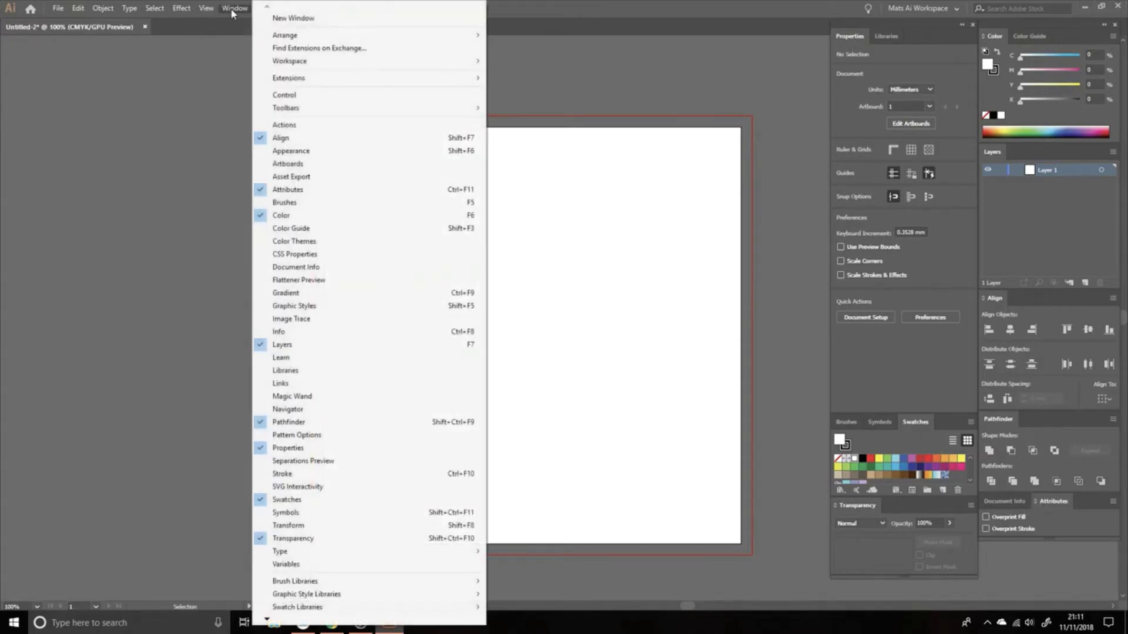
mouse_move(311, 115)
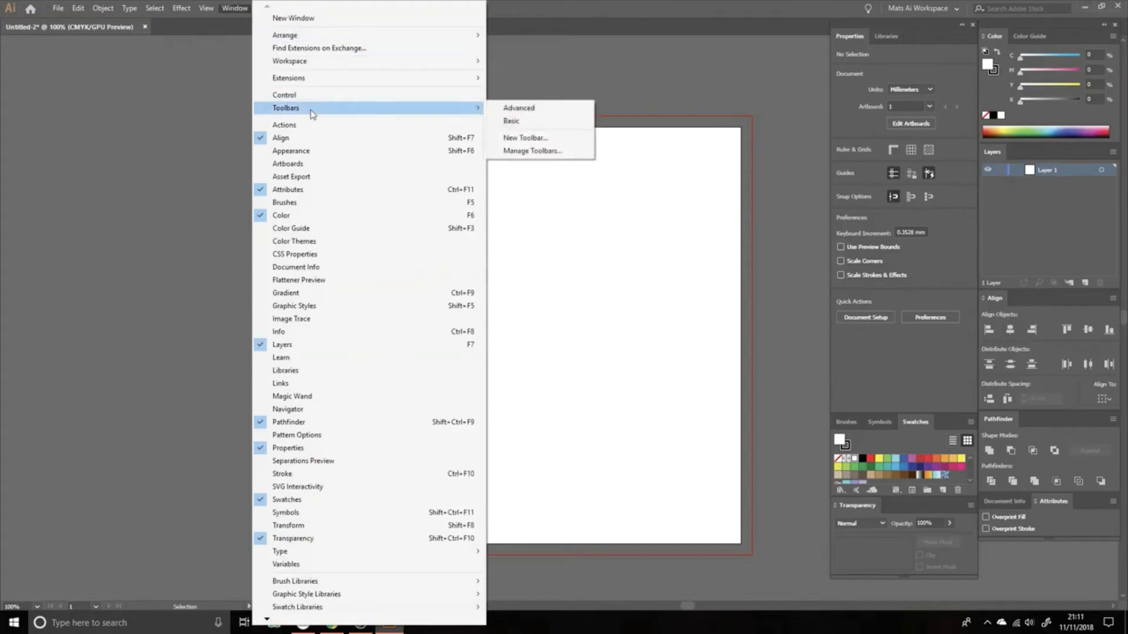
click(514, 120)
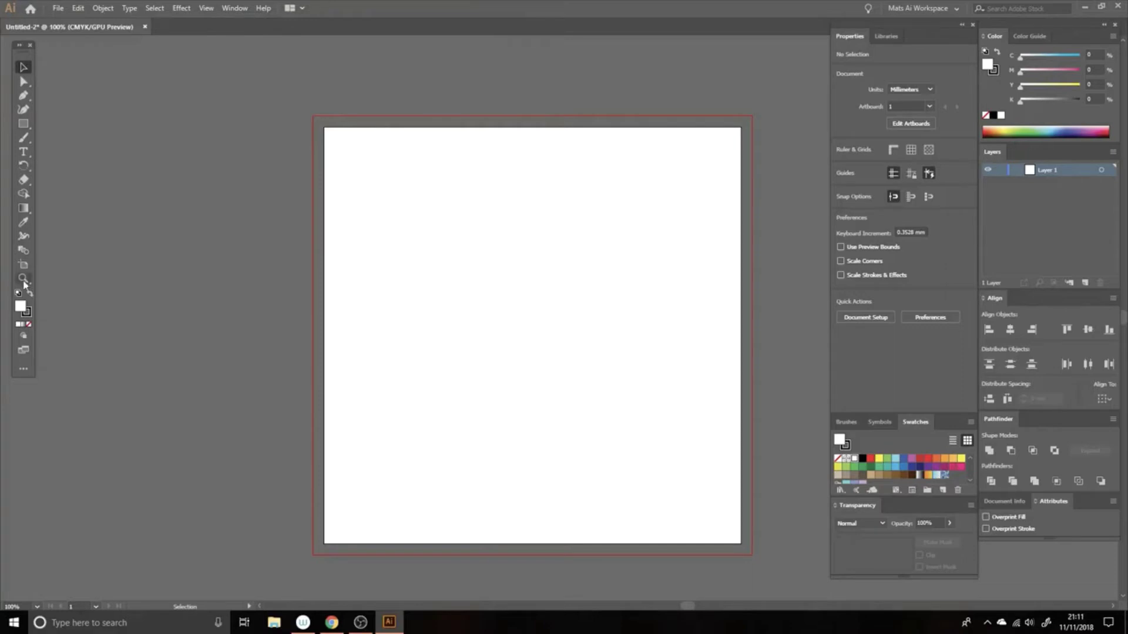
drag(549, 318, 495, 282)
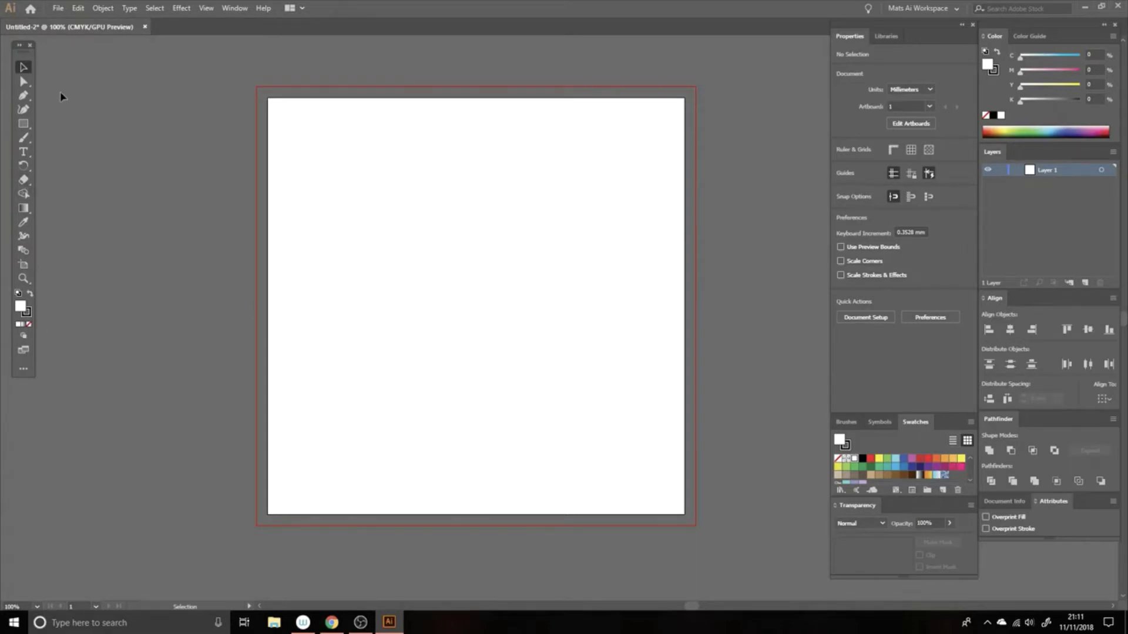
- Close both docked panel groups and the Basic toolbar to leave an empty work area
click(972, 26)
click(1115, 25)
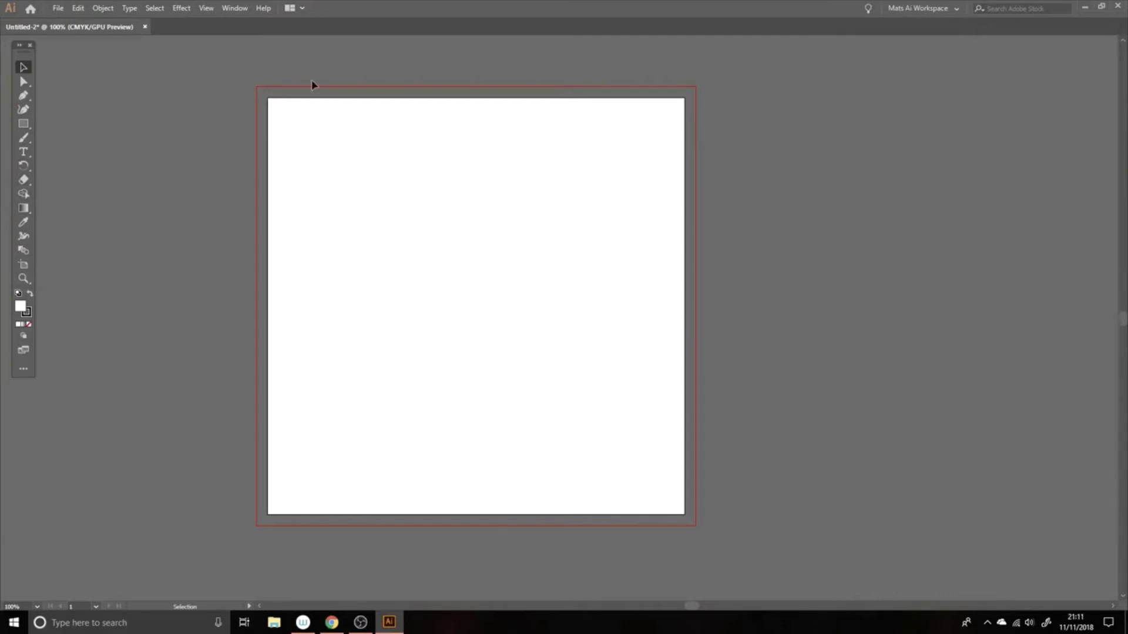
click(31, 46)
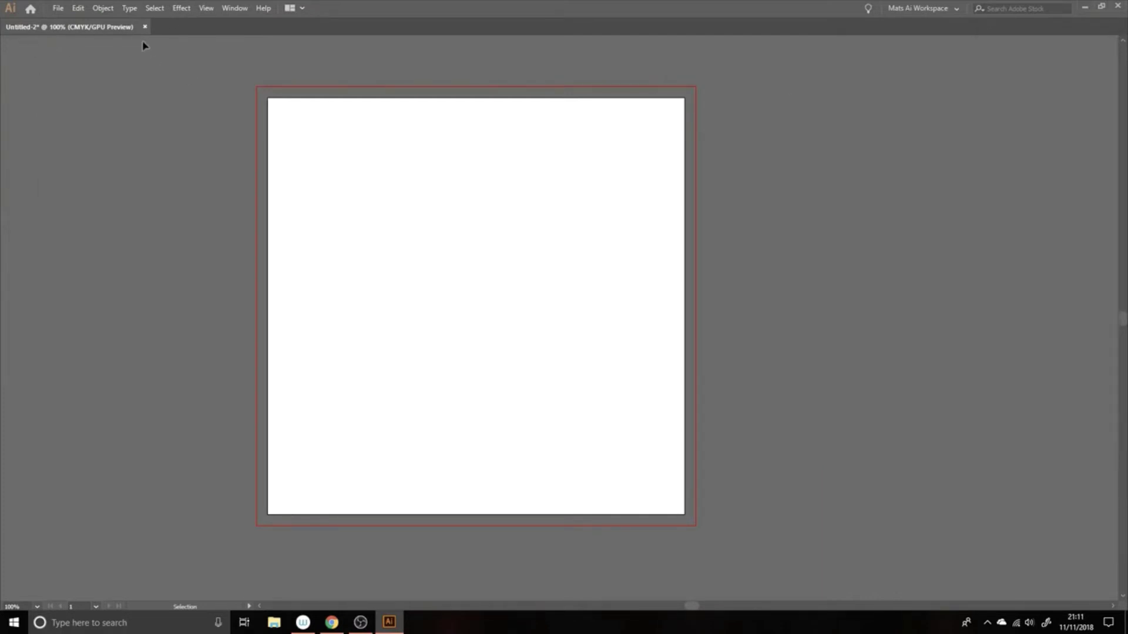
- Reopen the Properties panel group with its Swatches and Transparency panels
click(236, 8)
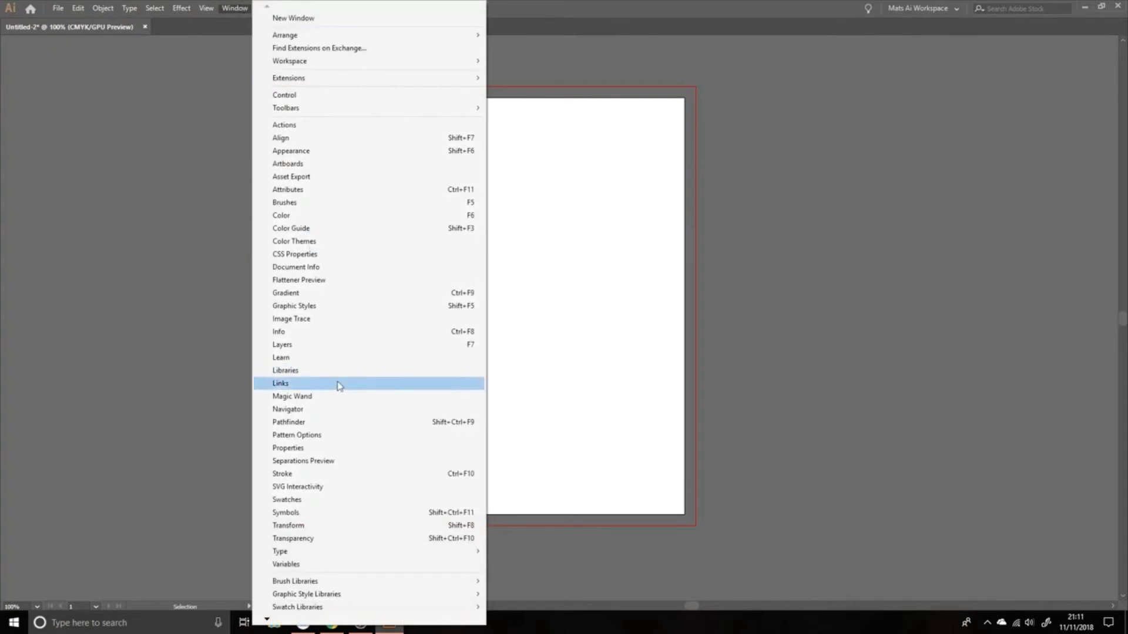
click(336, 449)
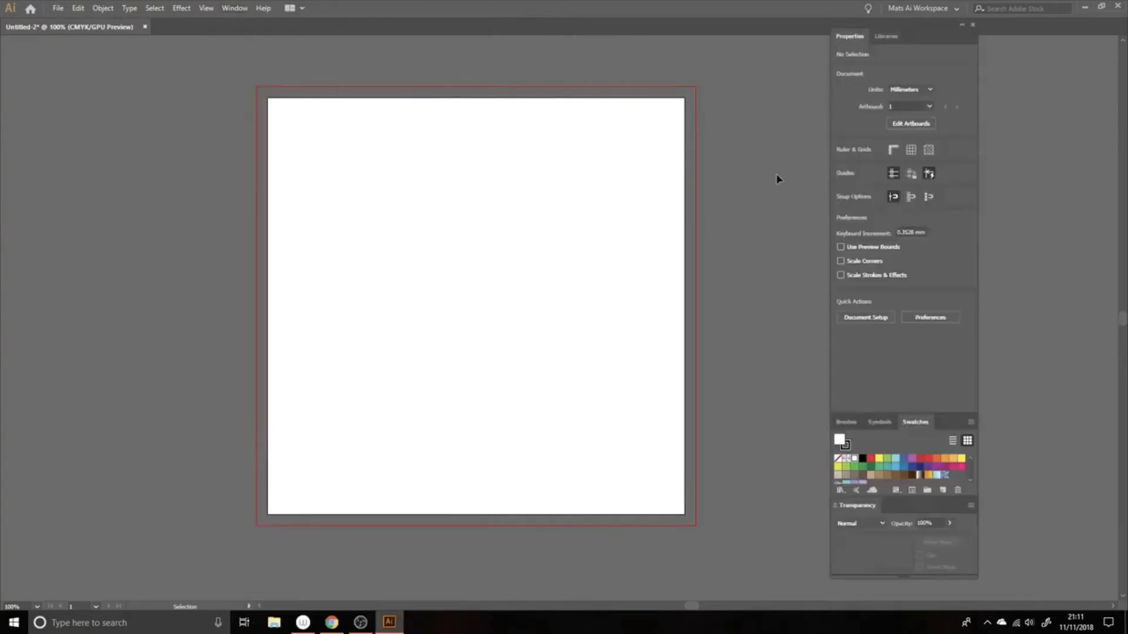
click(236, 9)
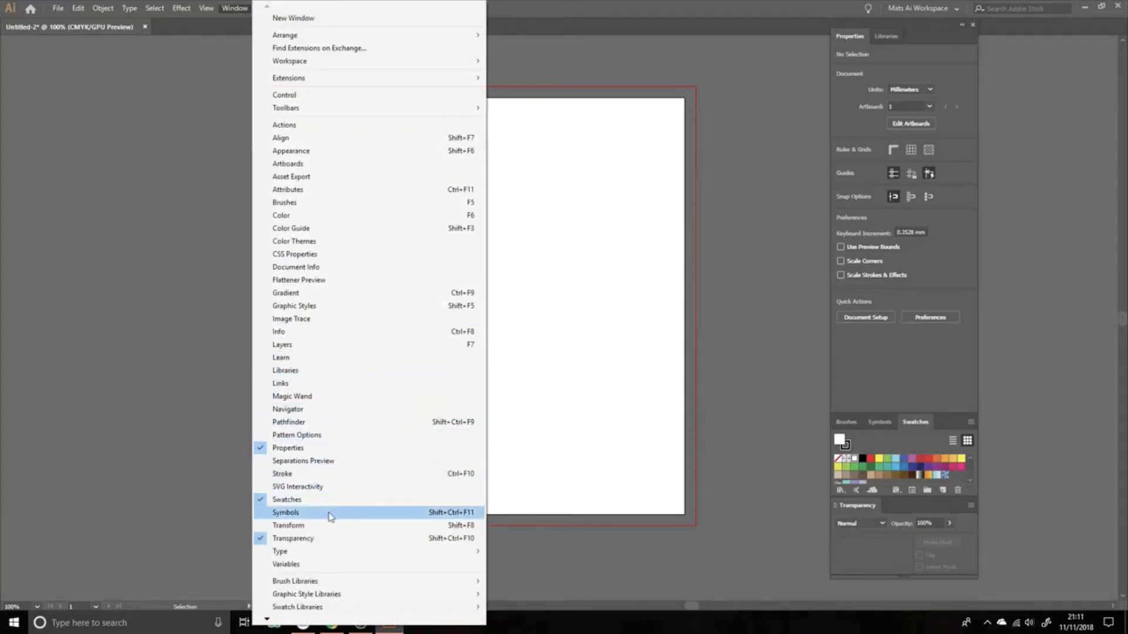
click(785, 440)
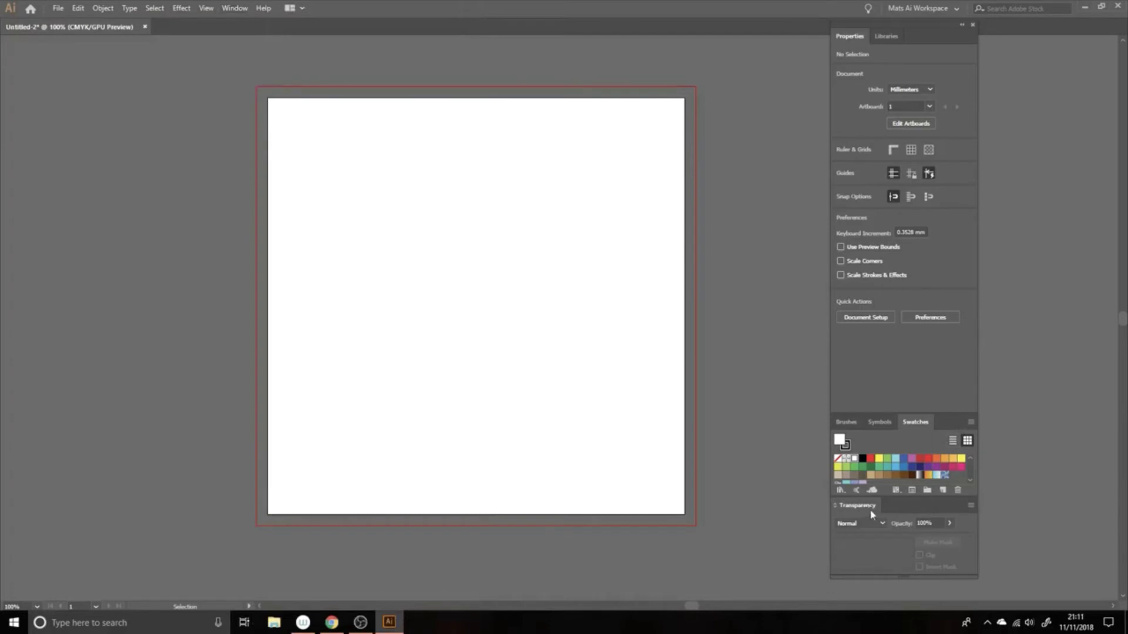
mouse_move(872, 515)
mouse_down()
mouse_move(674, 489)
mouse_move(440, 392)
mouse_move(824, 535)
mouse_move(871, 507)
mouse_up()
- Bring back the Layers panel group with Color, Align and Pathfinder, and show the Basic toolbar
click(245, 9)
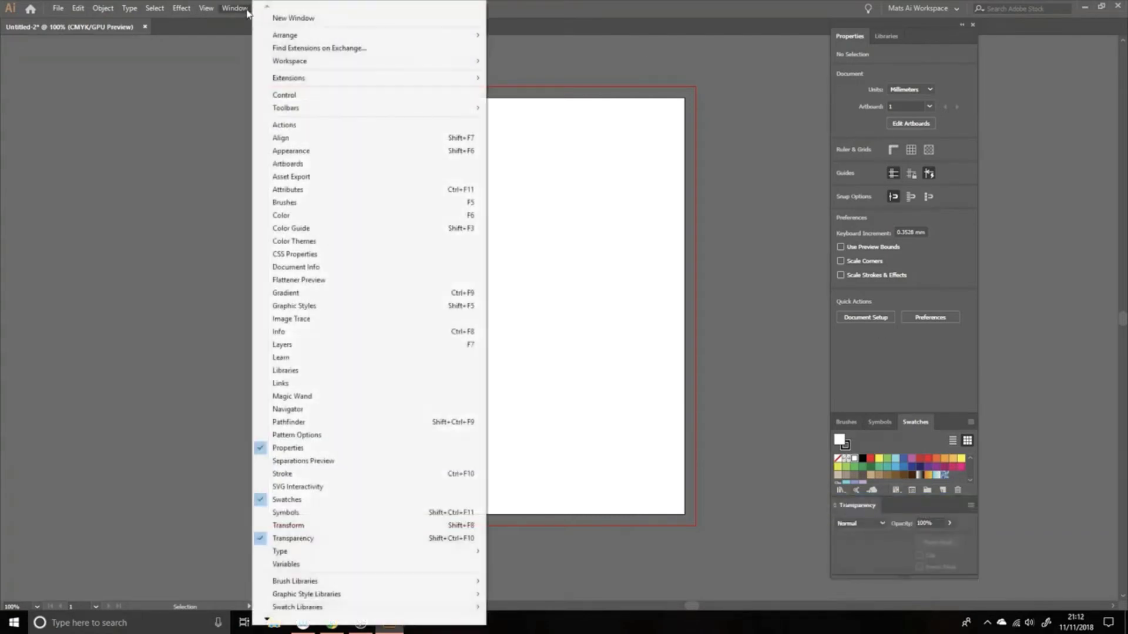
click(345, 345)
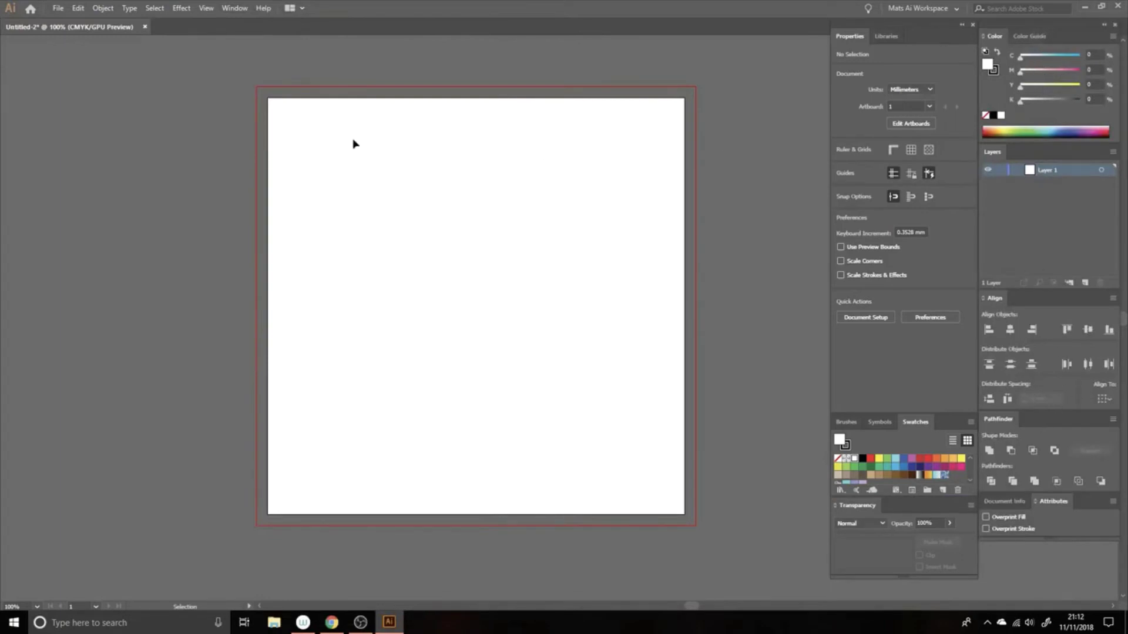
click(245, 9)
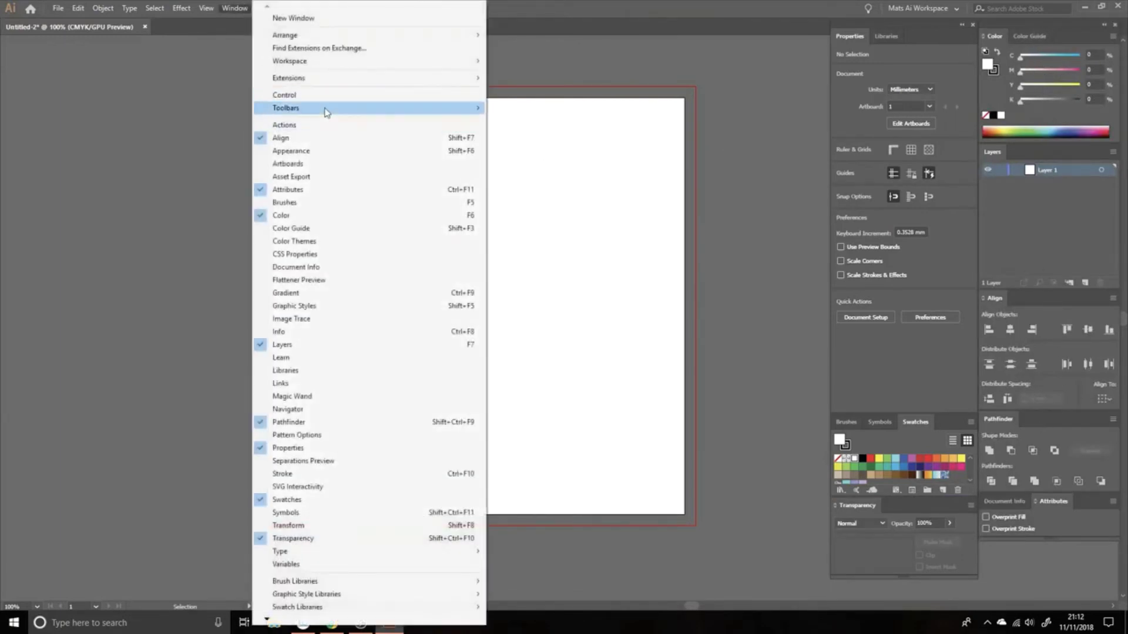
mouse_move(324, 112)
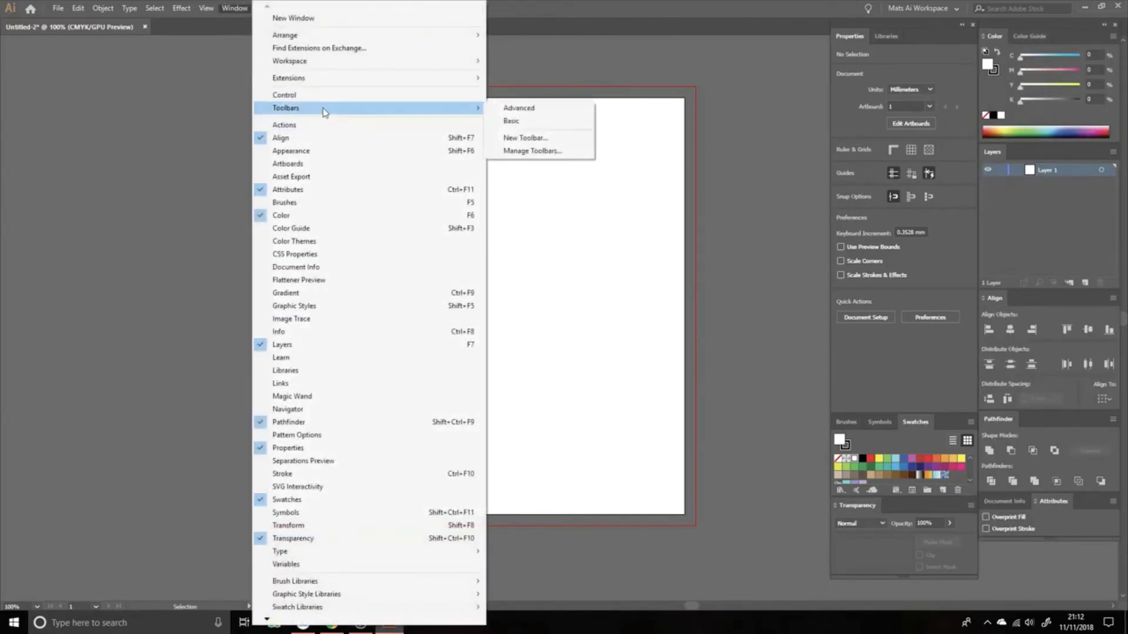
click(549, 121)
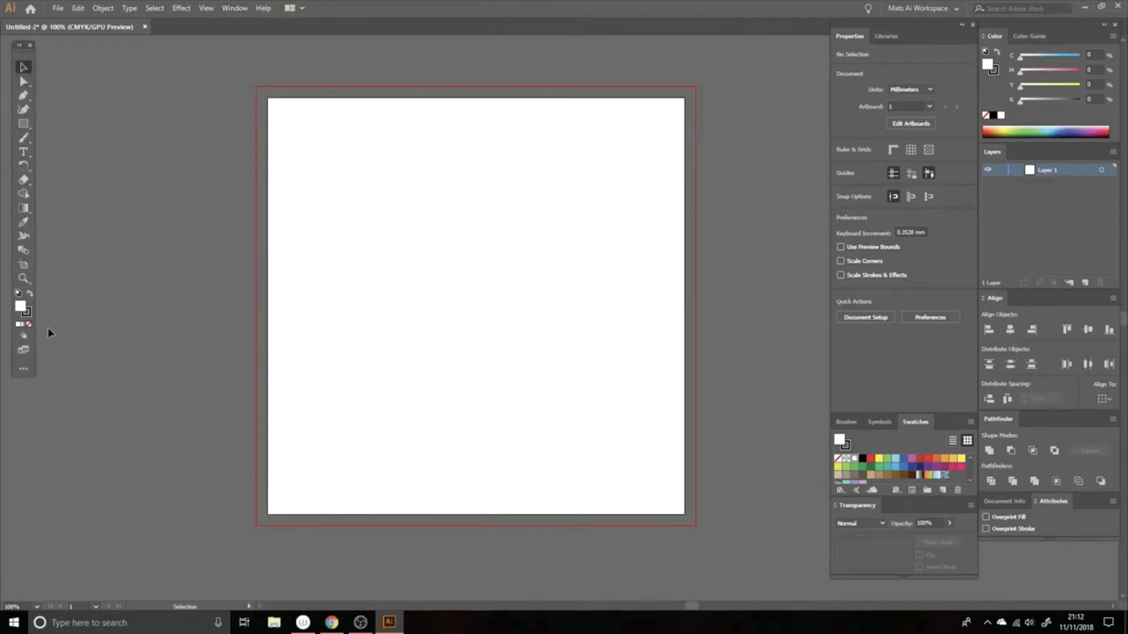
- Try the Advanced toolbar in place of the Basic one, and switch back to the Basic toolbar
click(244, 8)
mouse_move(386, 108)
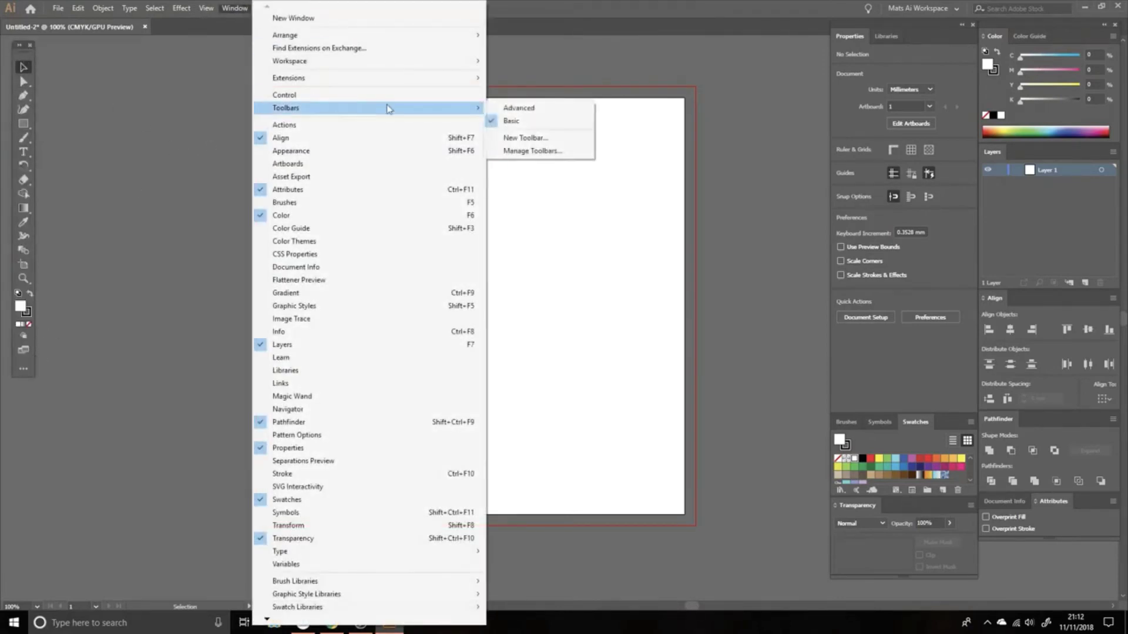
click(536, 112)
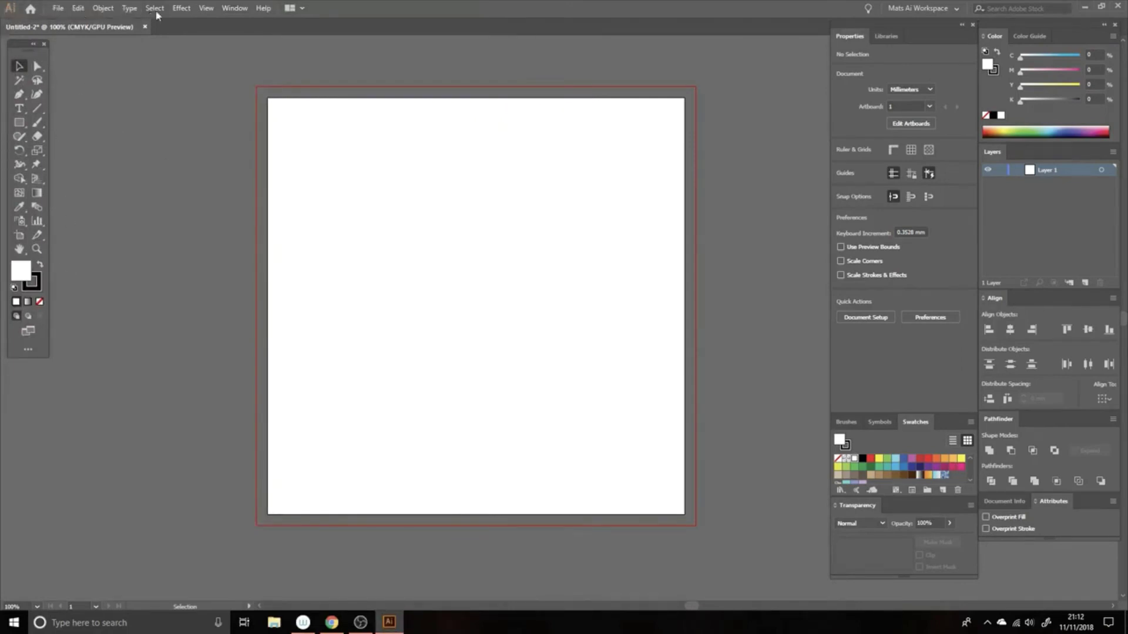
click(230, 6)
mouse_move(327, 108)
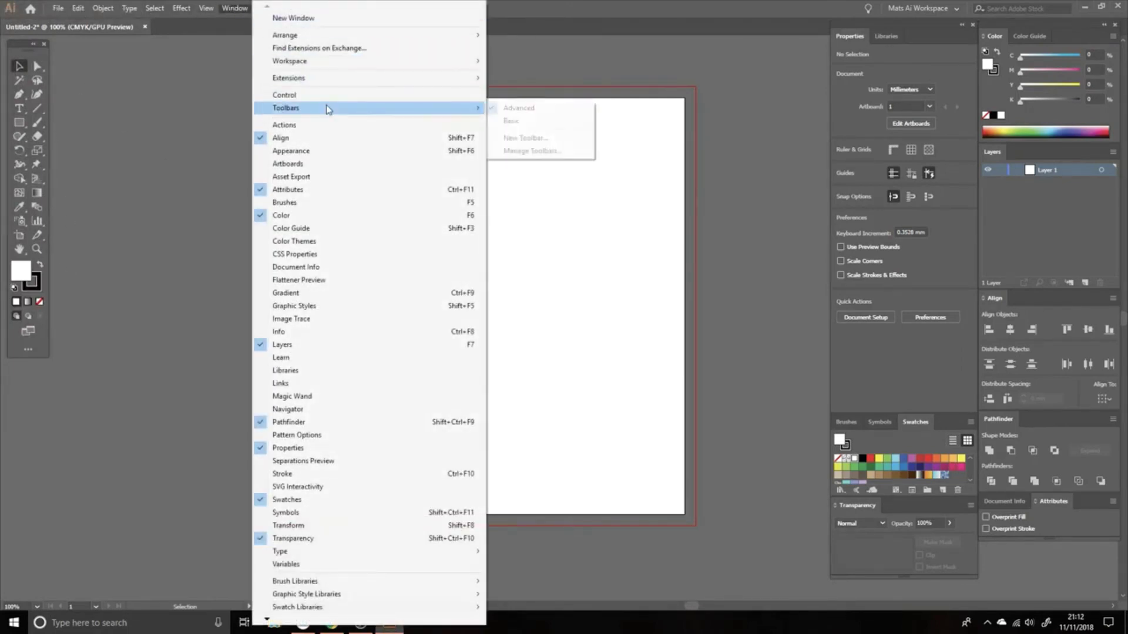
click(529, 120)
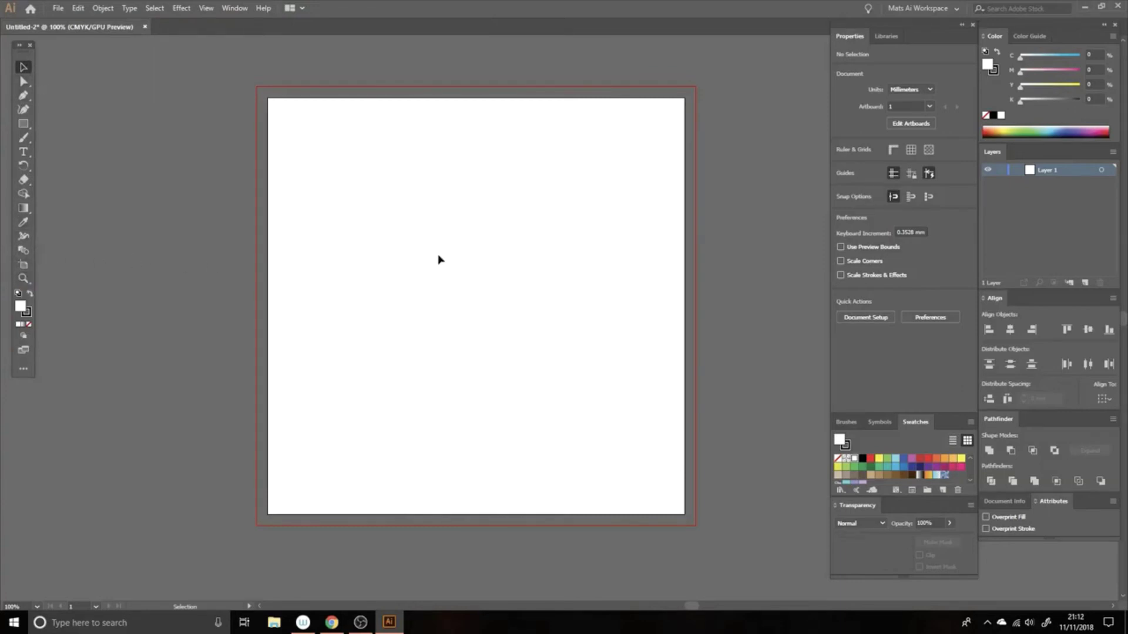
click(954, 9)
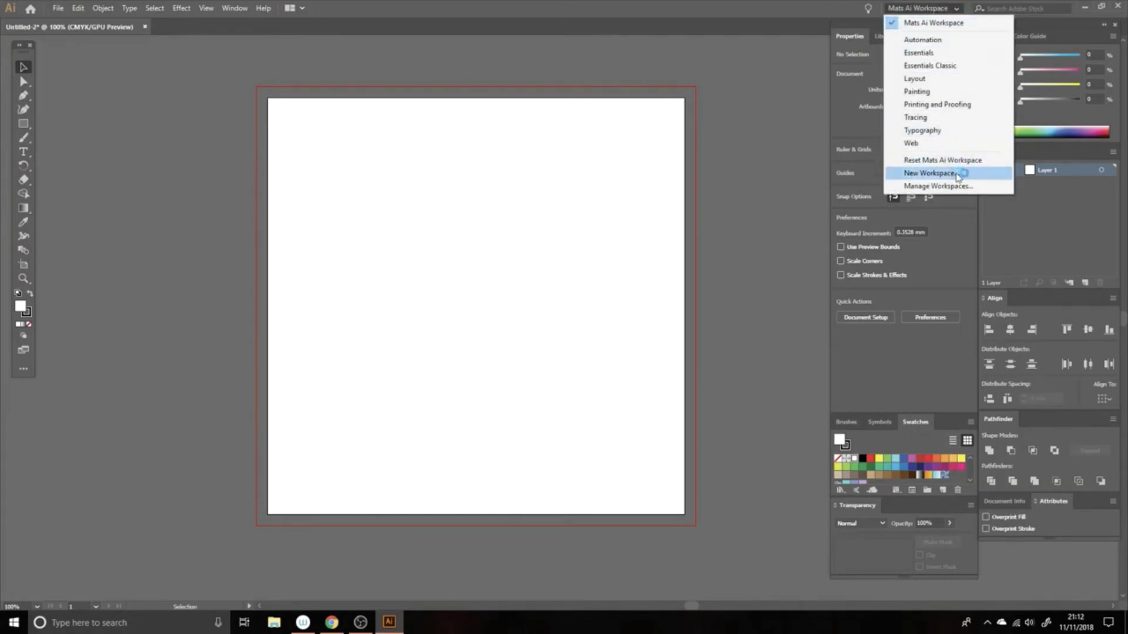
click(955, 162)
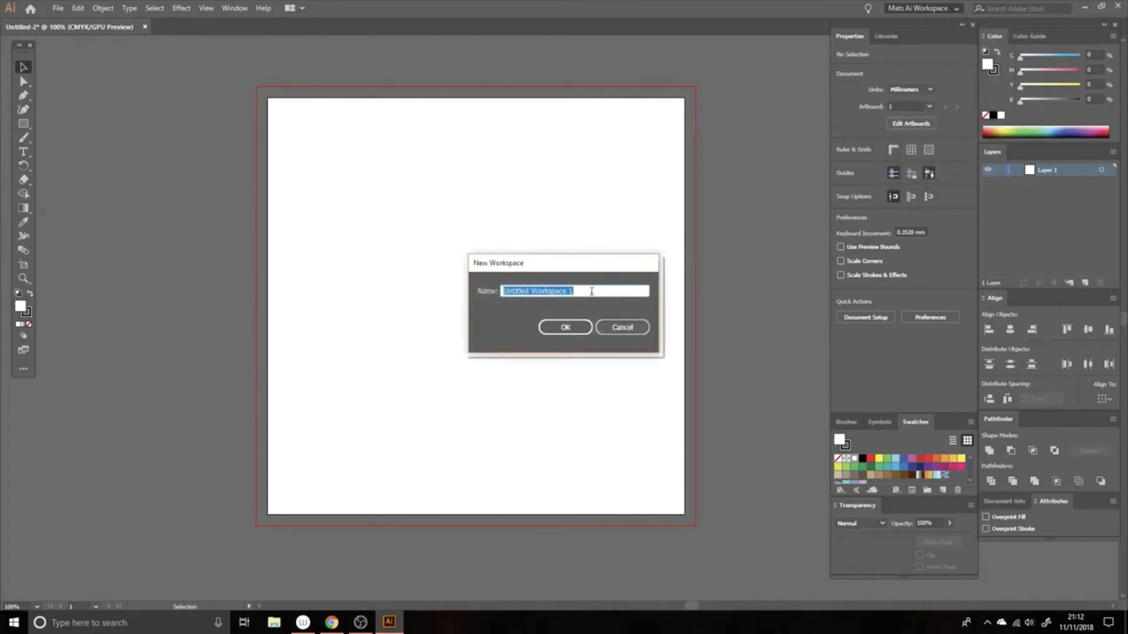
text(K)
key(BackSpace)
text(Ma)
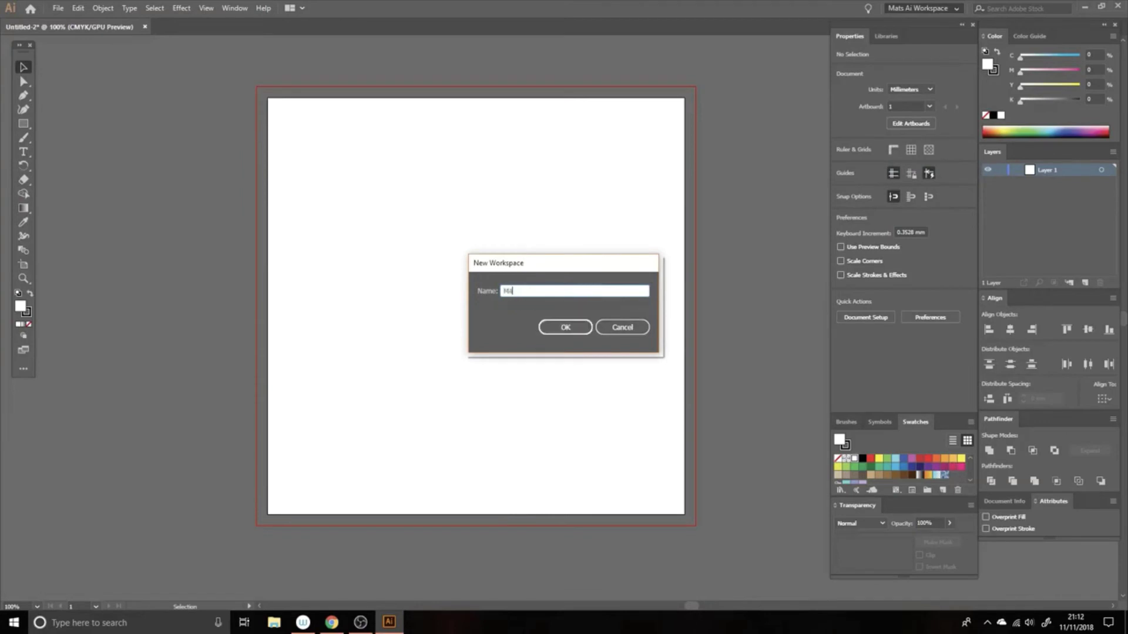
text(ts Workspace)
click(639, 327)
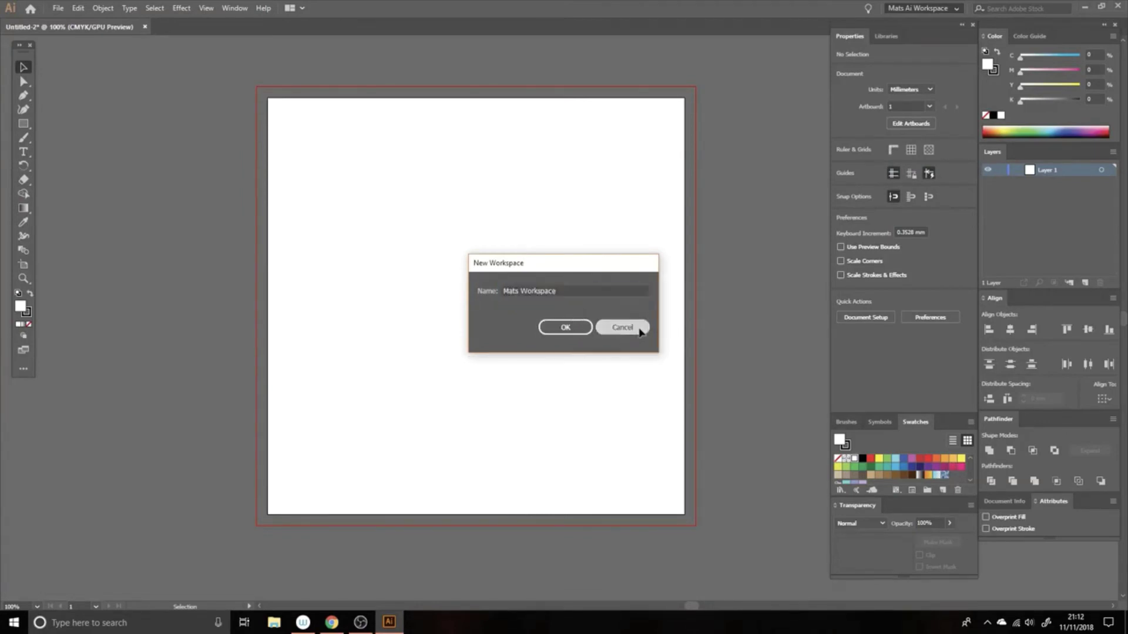
- Switch from the custom workspace to the Essentials workspace
click(956, 8)
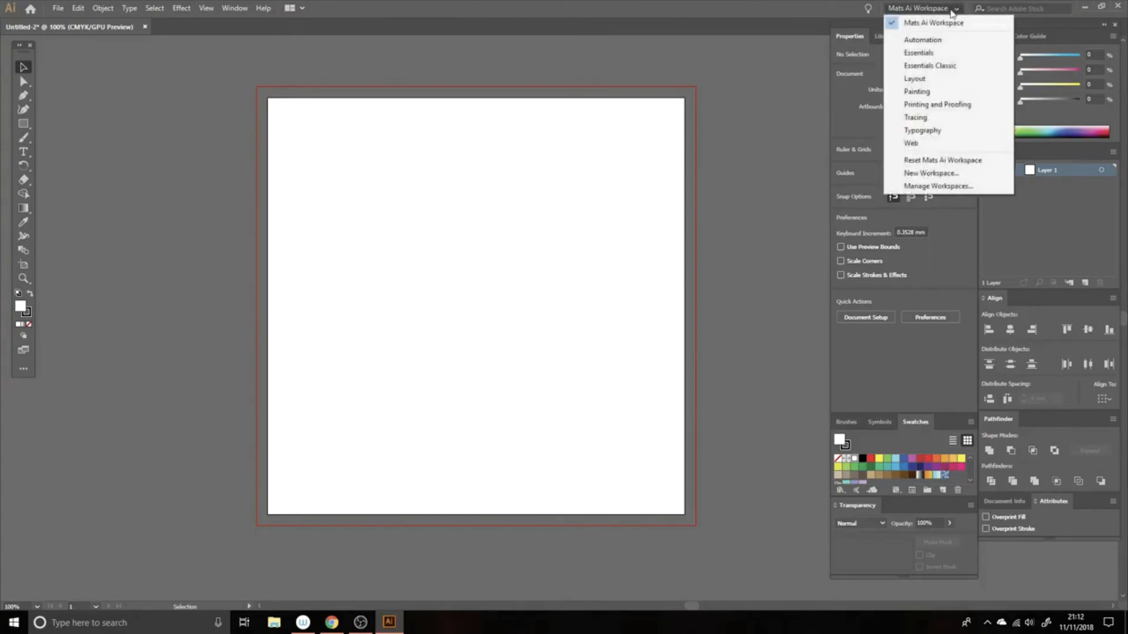
click(942, 55)
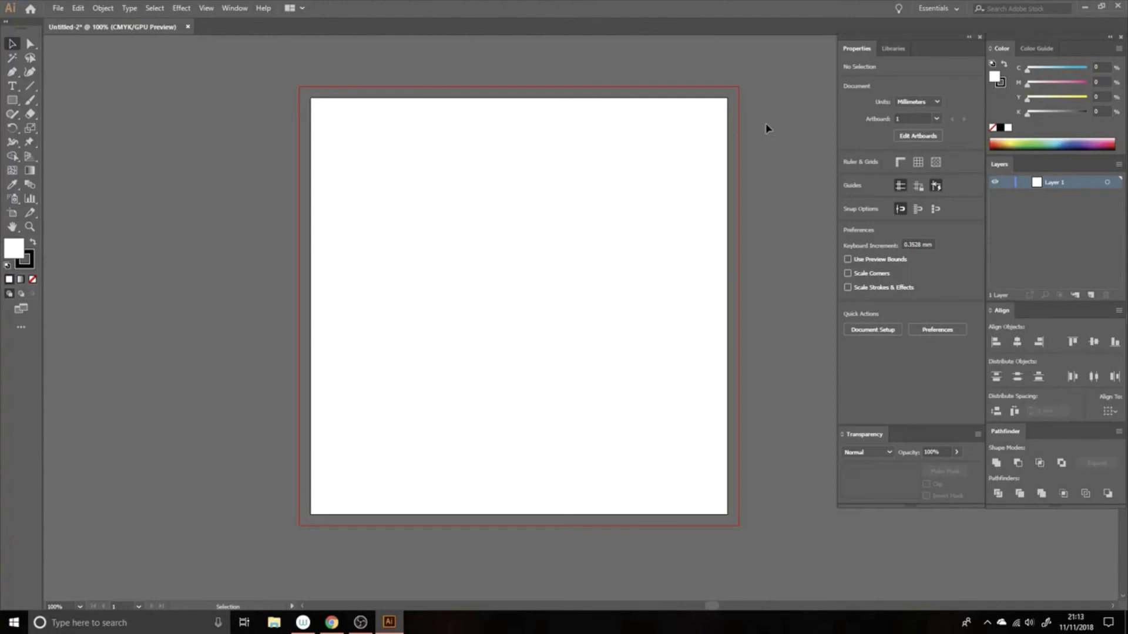
click(952, 13)
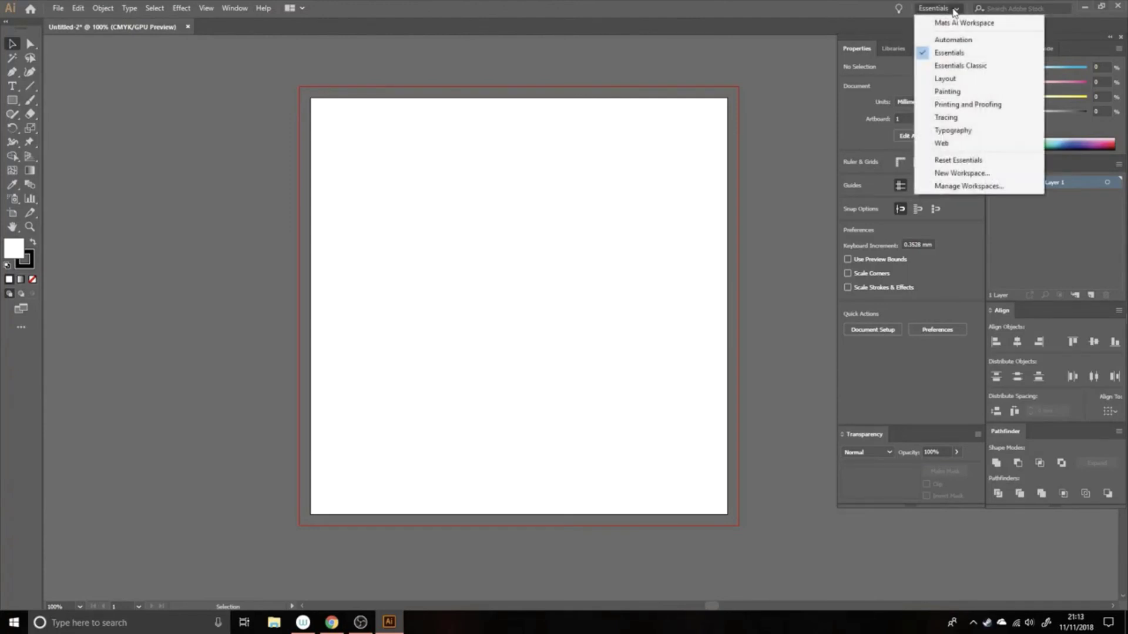
click(952, 12)
- Scatter the Essentials layout: move the Properties and Color/Layers groups inward, separate the Align and Pathfinder panels, and float the toolbar
drag(952, 40, 626, 70)
drag(1031, 40, 803, 87)
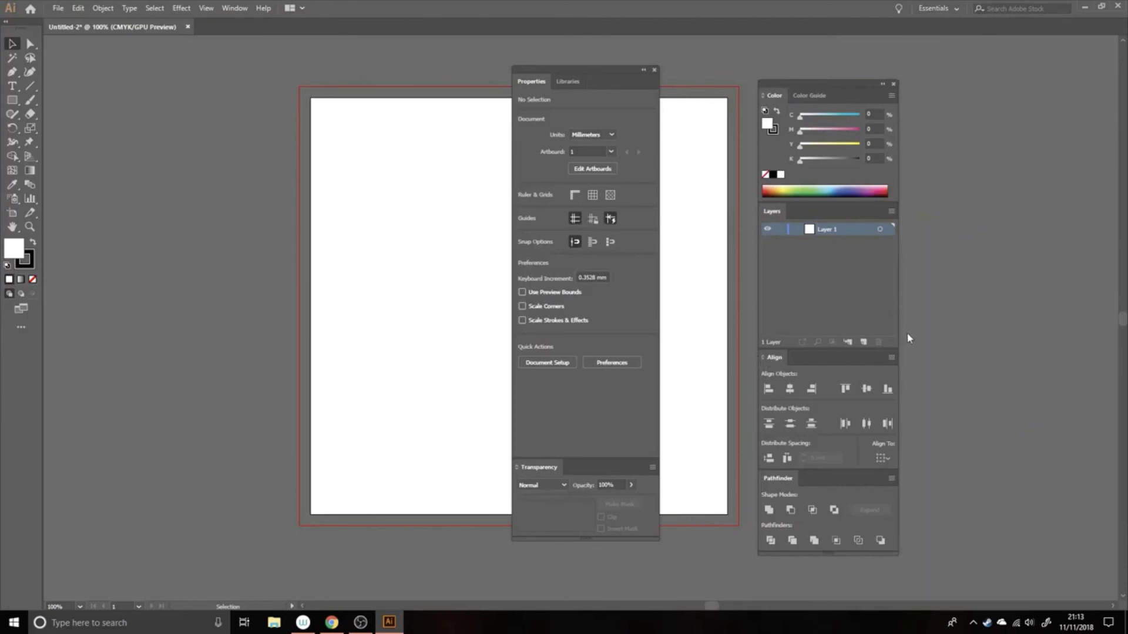
drag(774, 363, 936, 336)
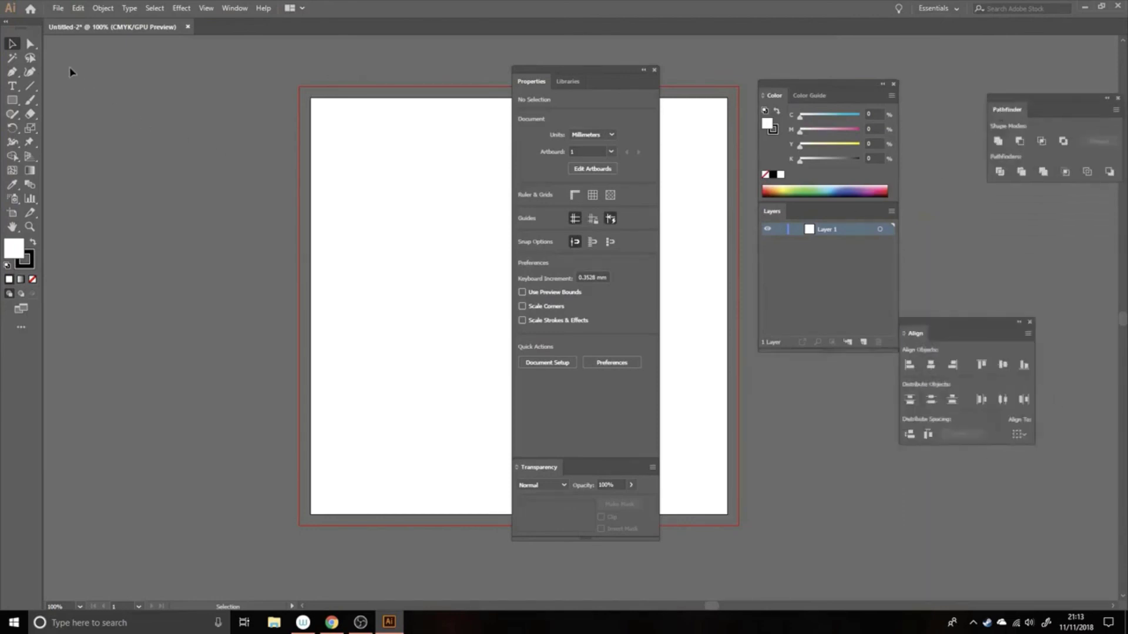
drag(31, 27, 198, 75)
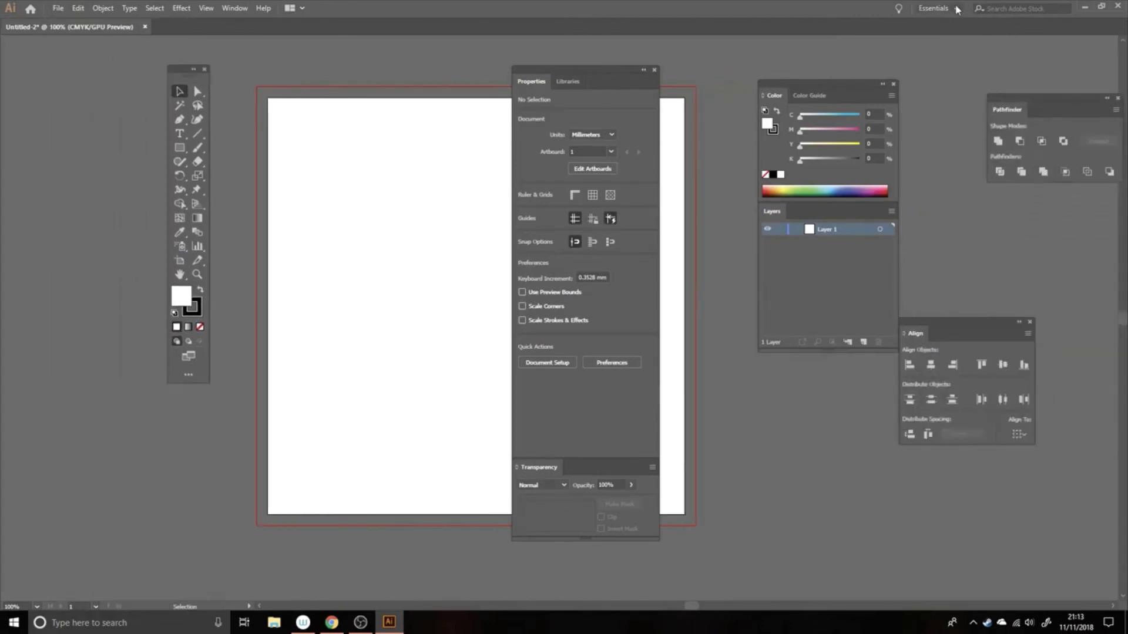
- Switch back to the saved custom Ai workspace to restore its panel and toolbar layout
click(957, 8)
click(957, 22)
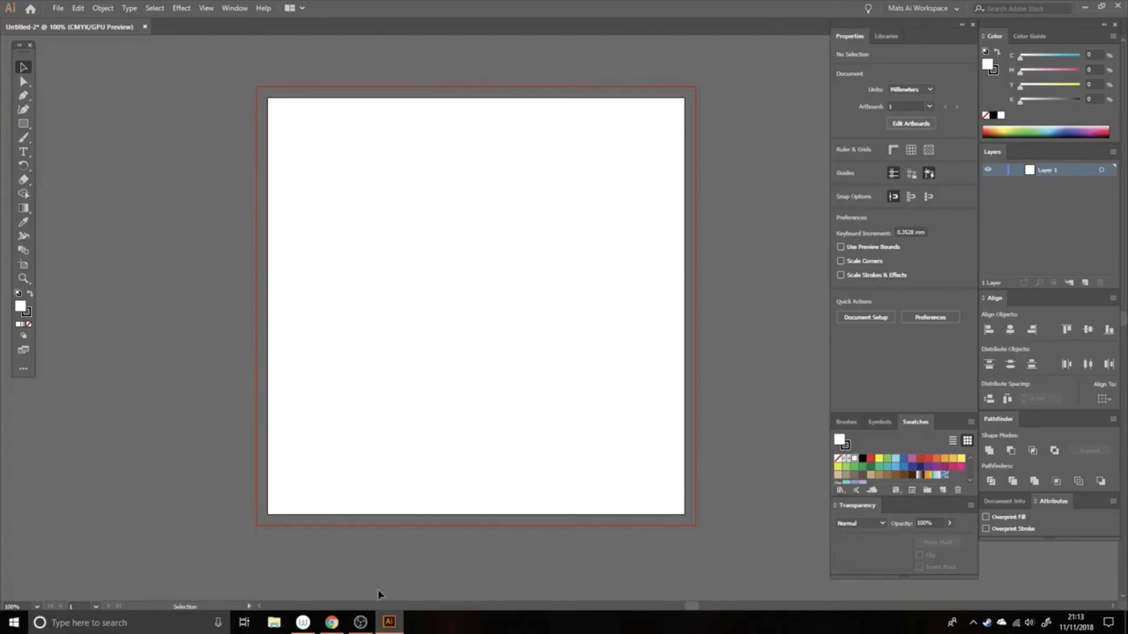
mouse_move(362, 624)
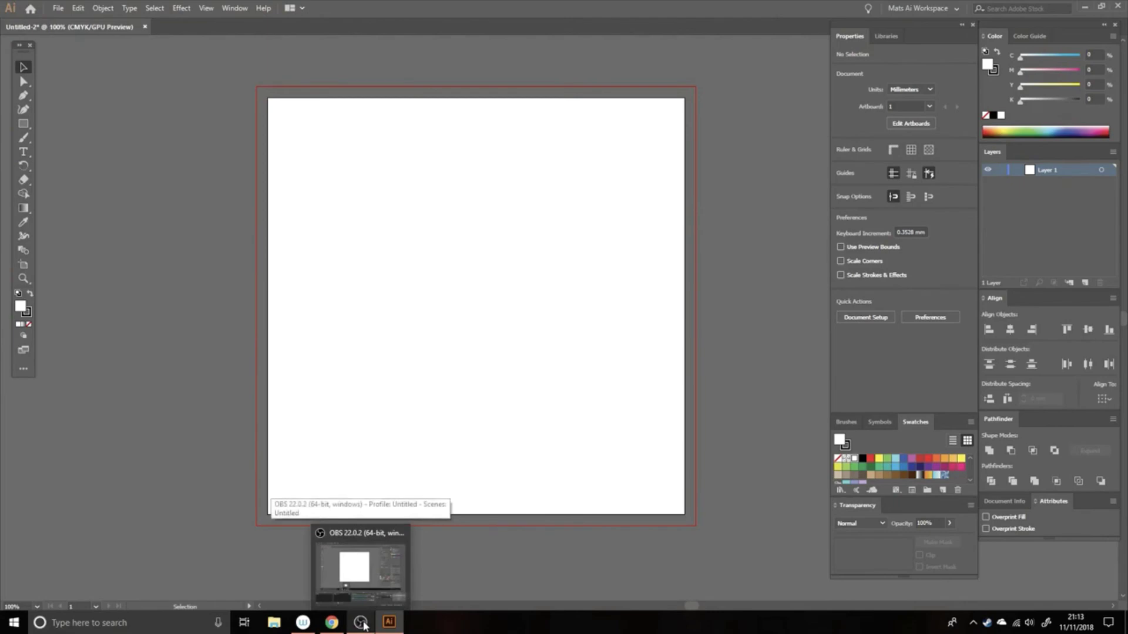